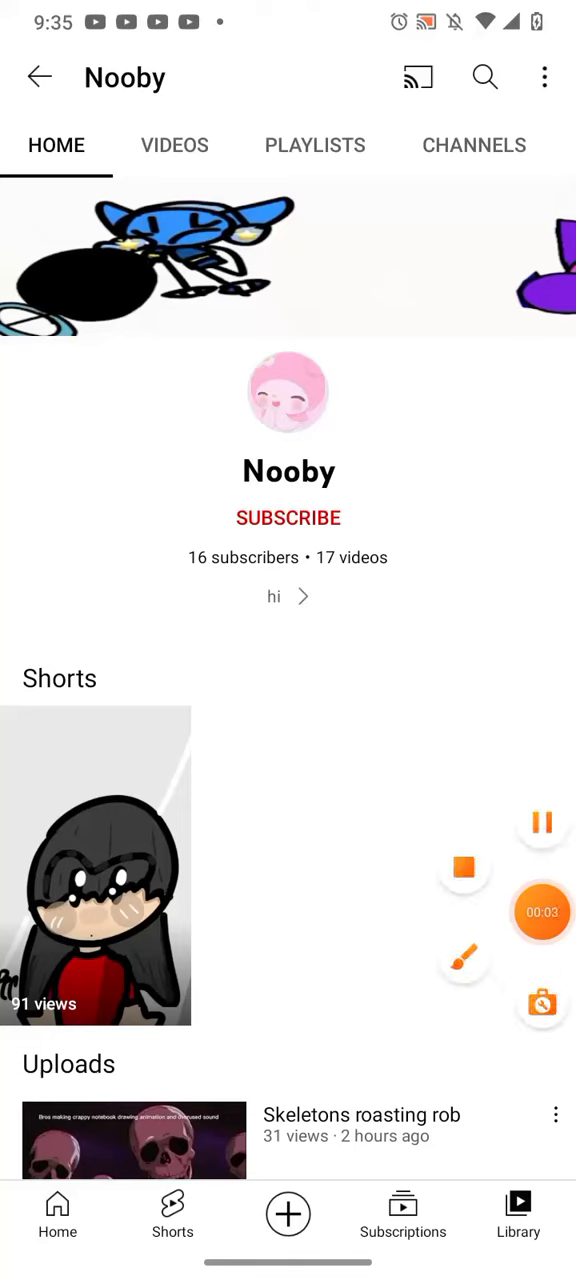
Circle the YouTube channel avatar and name with an annotation, then clear it.
left_click(462, 958)
left_click_drag(340, 485, 350, 470)
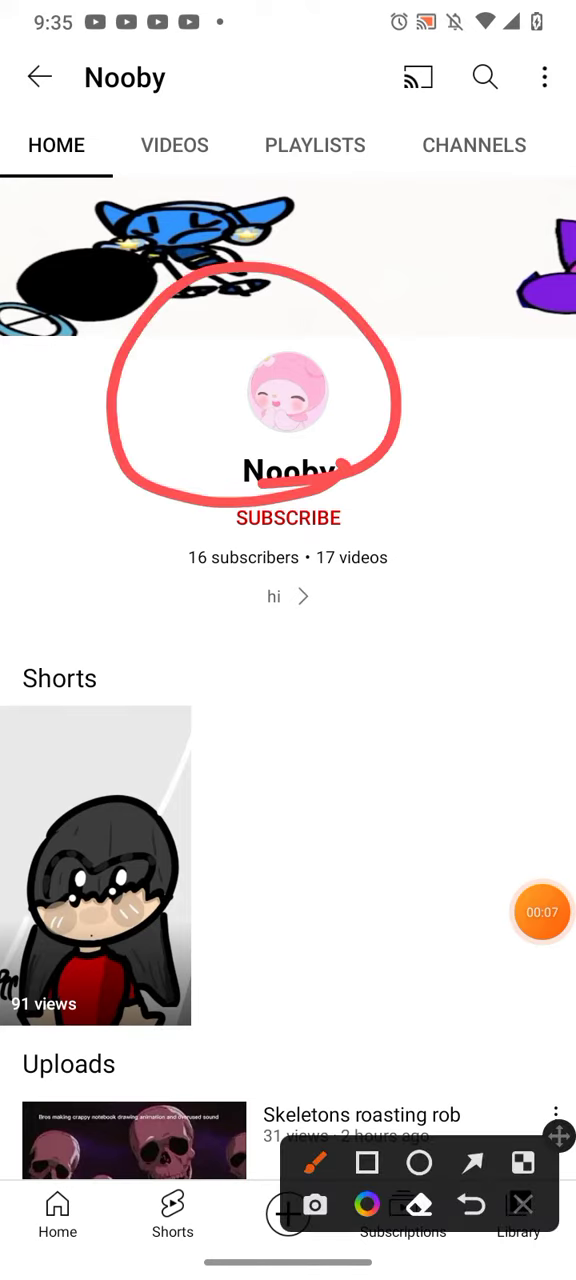
left_click(522, 1205)
scroll(288, 640, "down", 1)
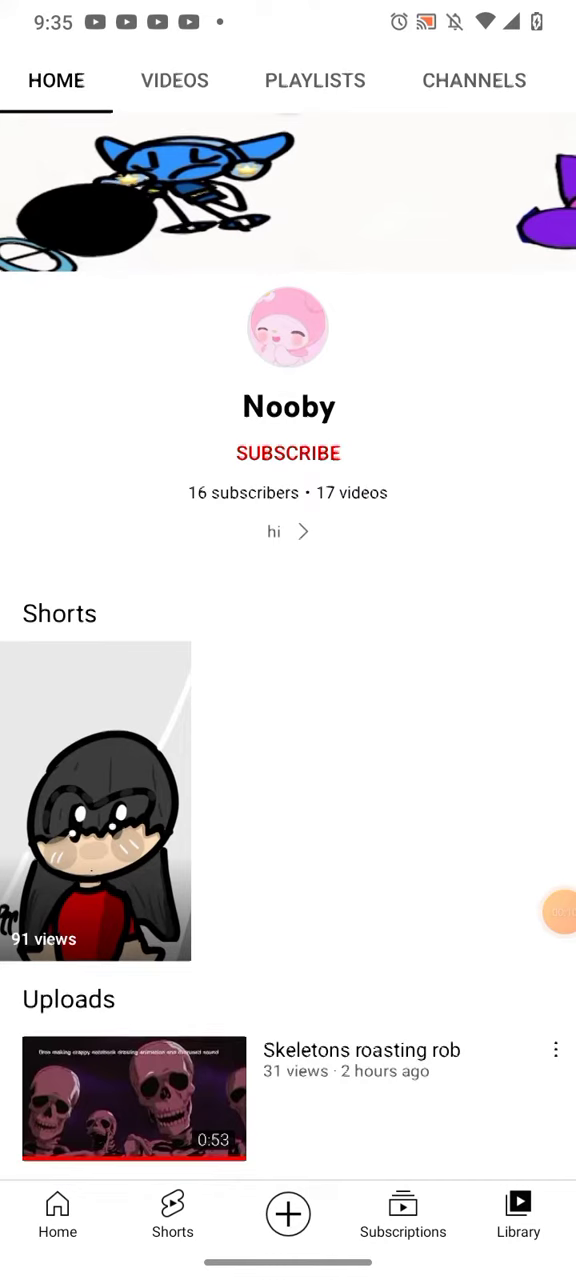
Draw a short stroke with the screen recorder's annotation tool, undo it, and move the recorder bubble.
left_click(556, 911)
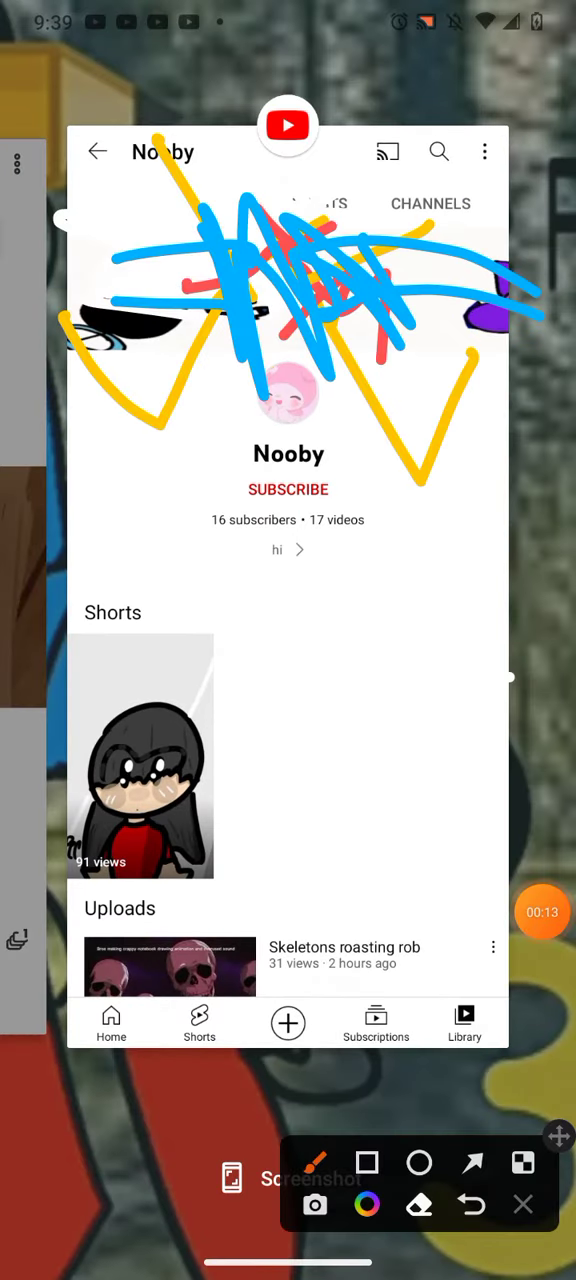
left_click_drag(348, 962, 346, 1055)
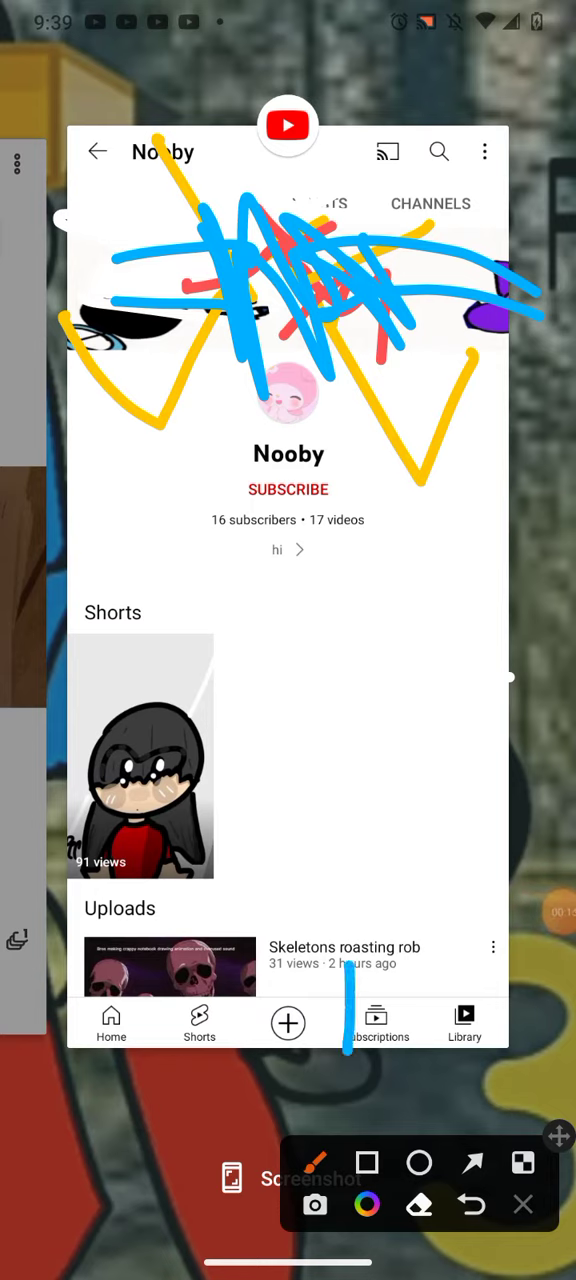
left_click(473, 1205)
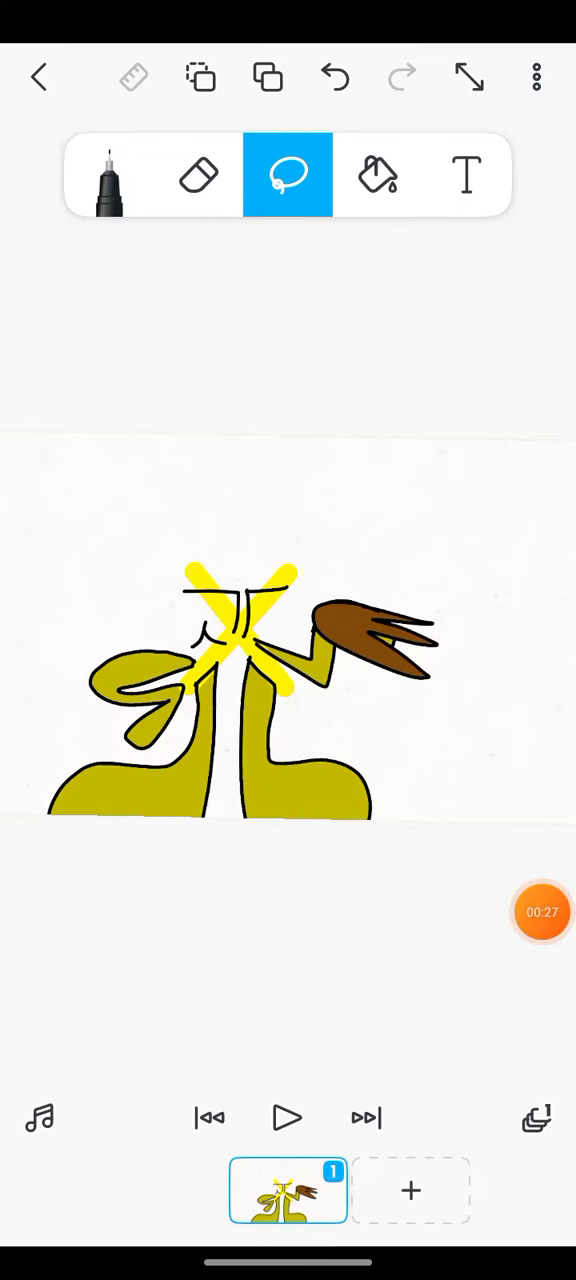
left_click_drag(541, 911, 541, 831)
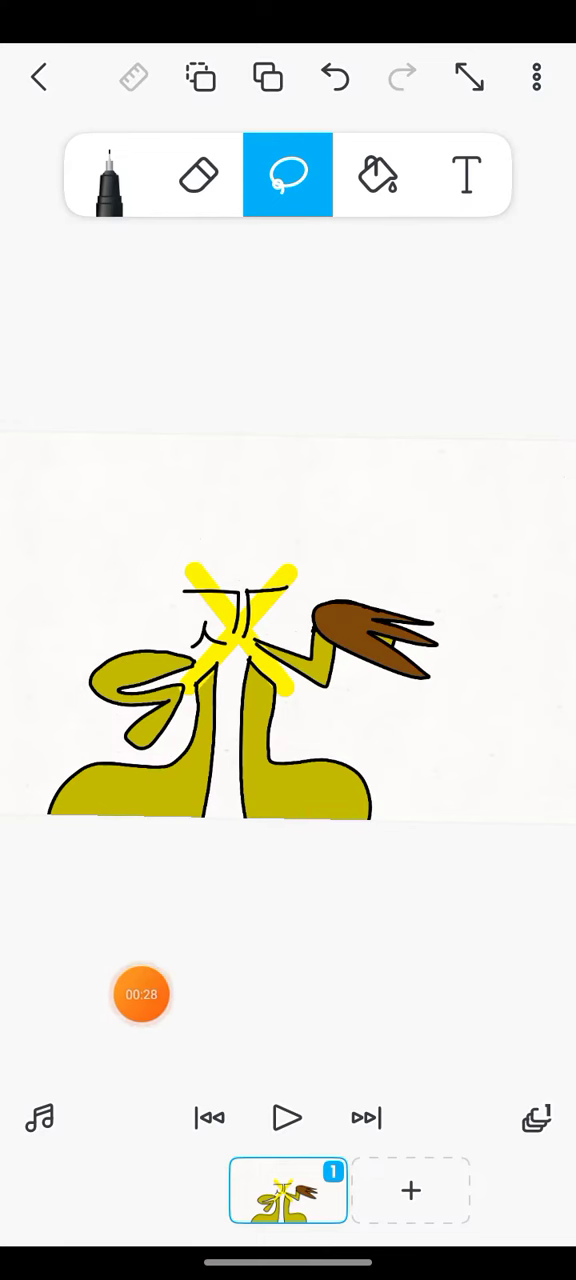
Draw two annotation curves toward the yellow character, undoing each.
left_click(541, 831)
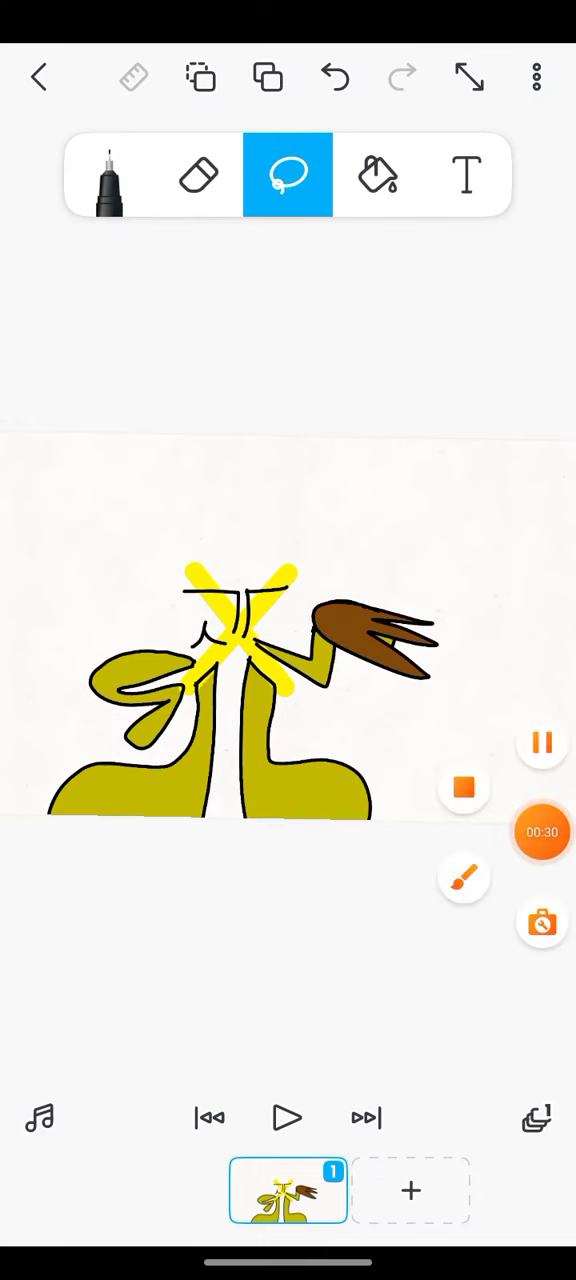
left_click(460, 877)
left_click_drag(553, 545, 352, 715)
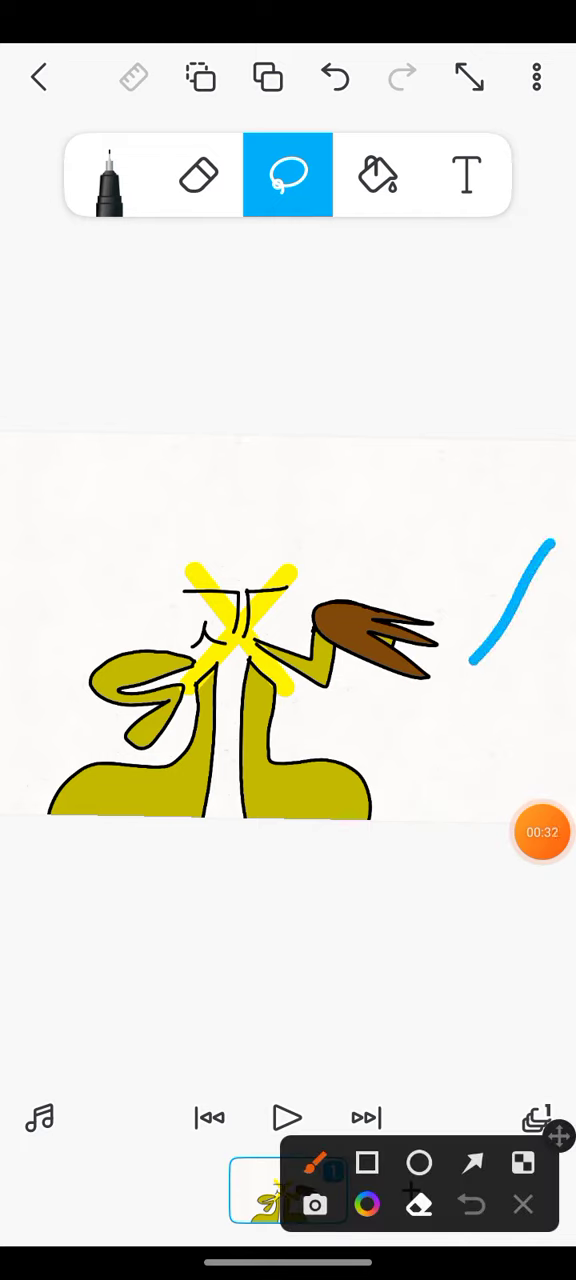
left_click(472, 1204)
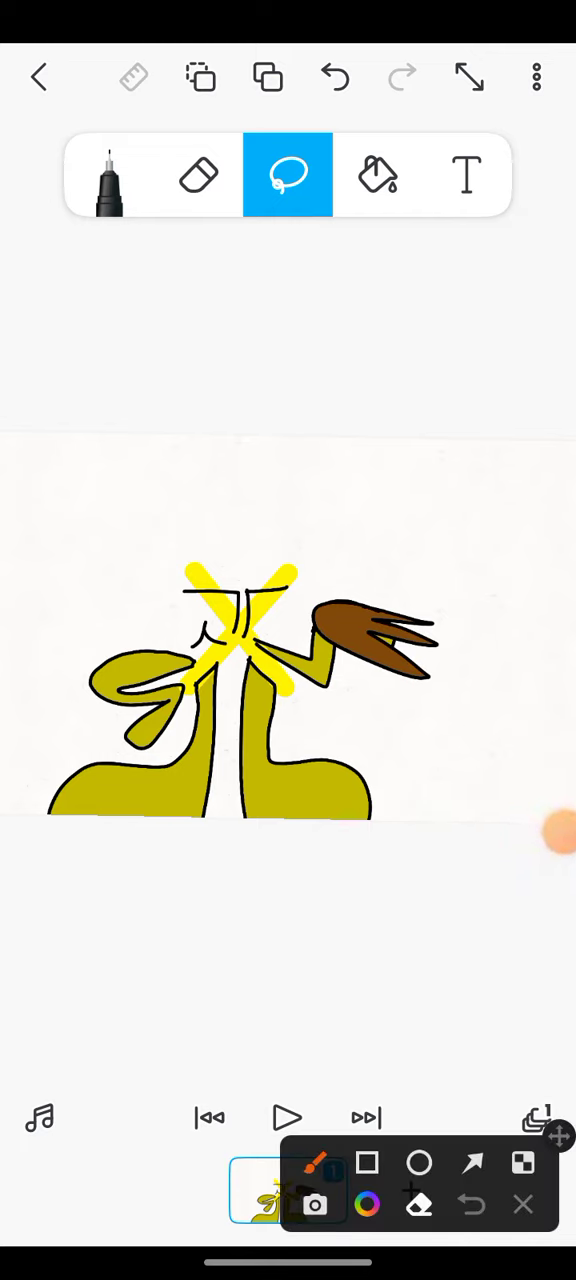
left_click(544, 643)
mouse_move(530, 642)
left_mouse_down()
mouse_move(372, 692)
mouse_move(430, 750)
left_mouse_up()
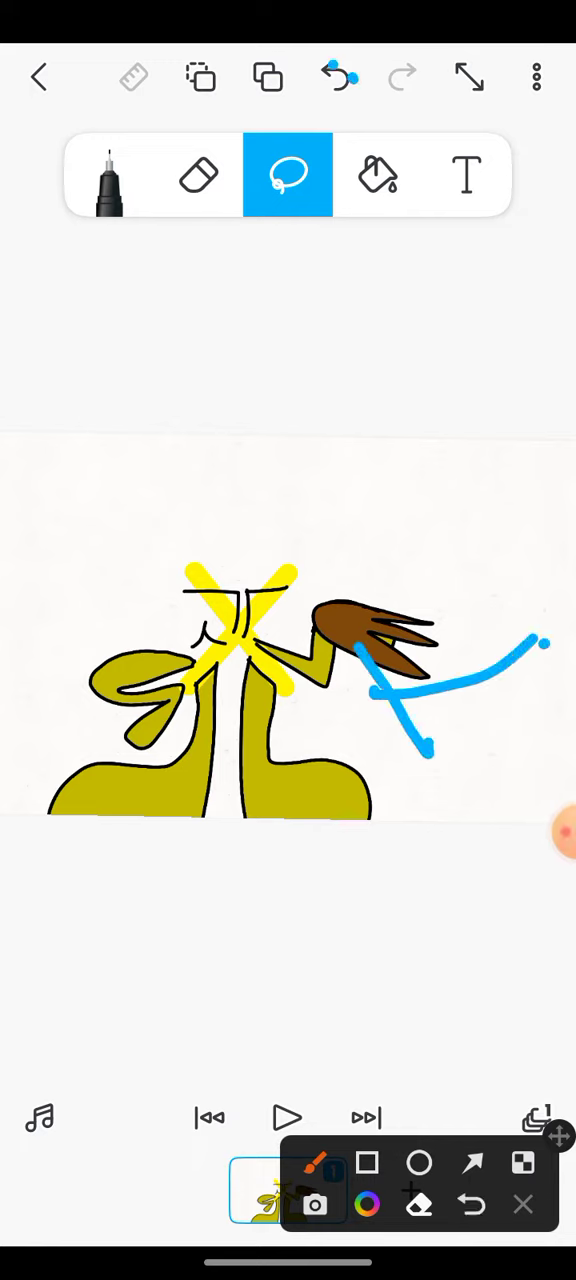
left_click(472, 1204)
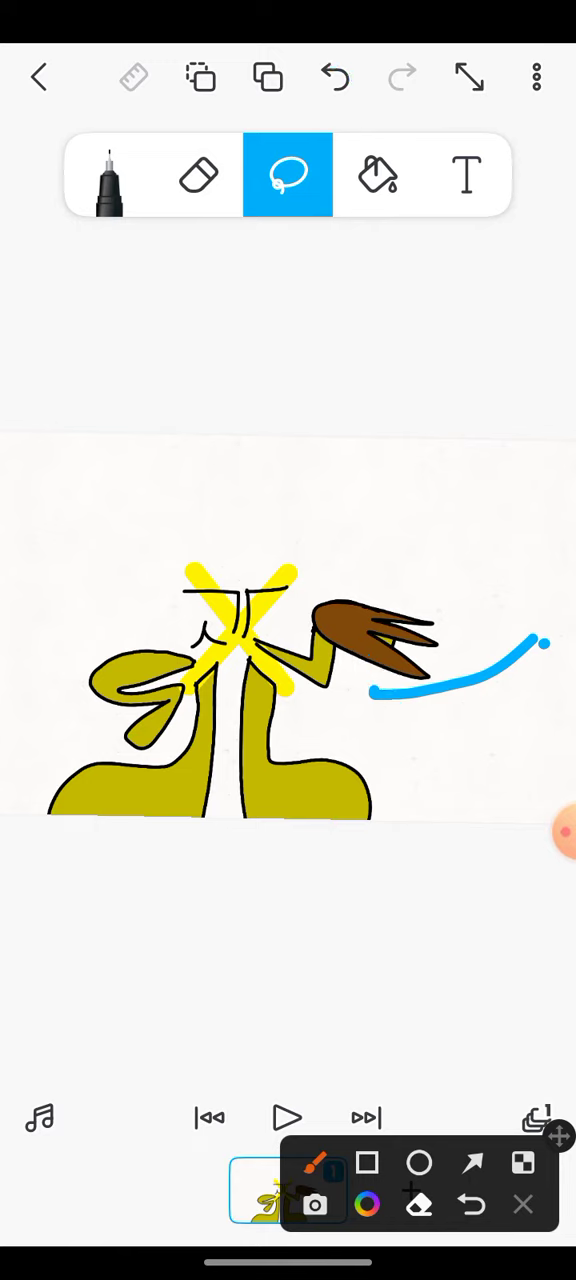
Sketch strokes and a letter K over the character, clear all annotations, and pick the text tool.
left_click_drag(356, 684, 434, 620)
left_click_drag(370, 678, 418, 776)
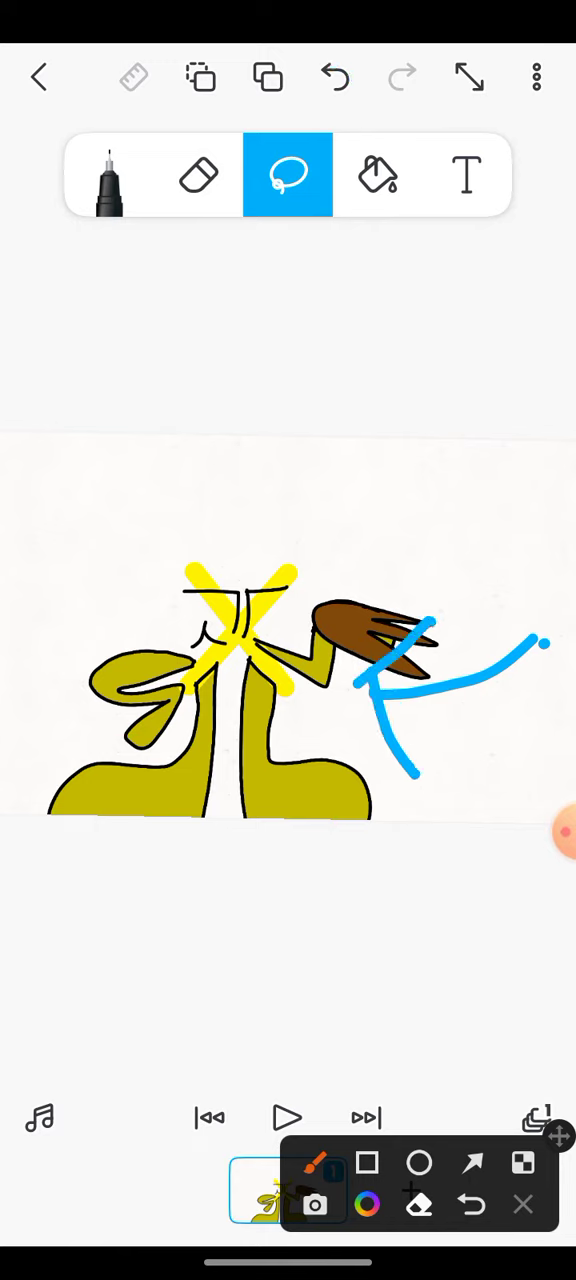
left_click(472, 1204)
mouse_move(406, 572)
left_mouse_down()
mouse_move(406, 690)
mouse_move(458, 786)
mouse_move(466, 790)
left_mouse_up()
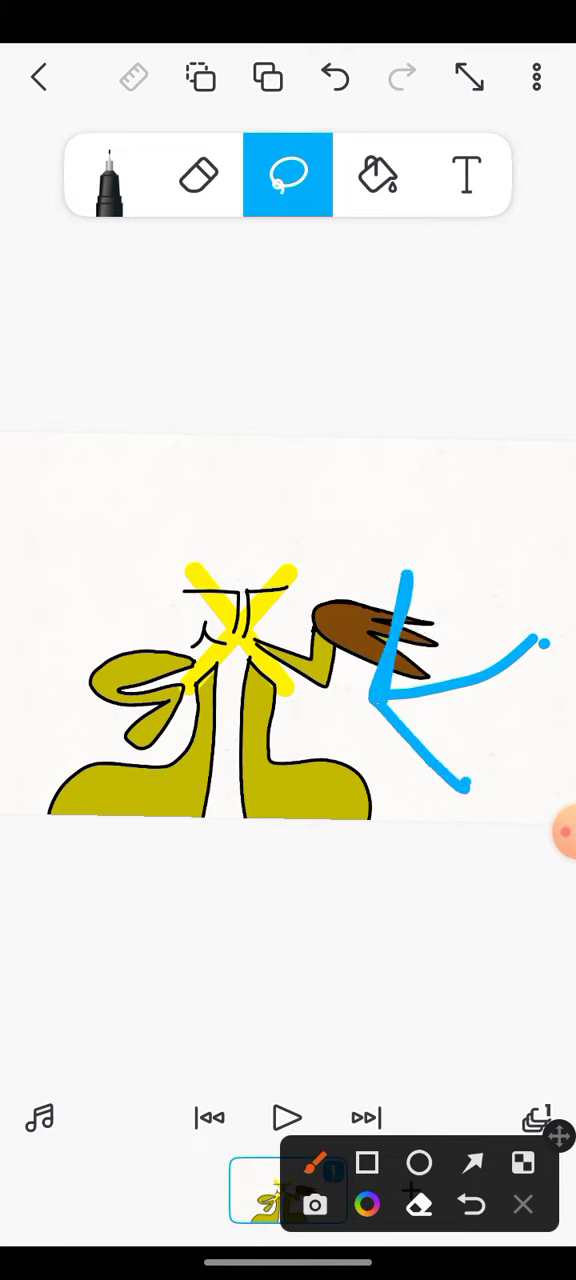
left_click(523, 1205)
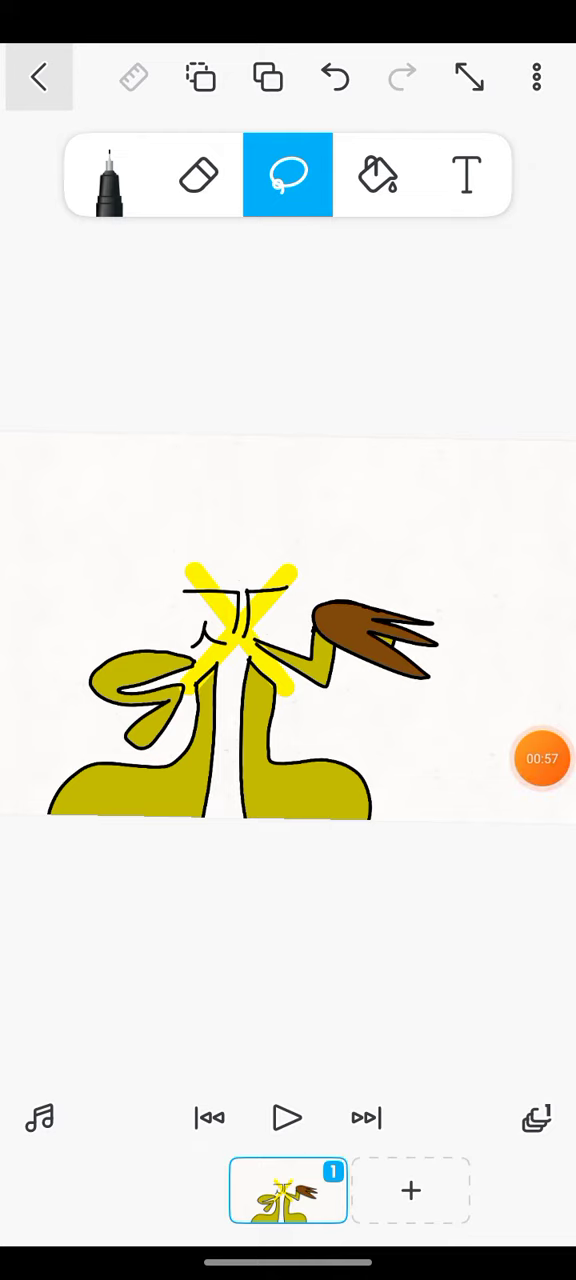
left_click(466, 176)
Type the caption 'X IS EATING POOP', fixing a typo and accepting suggested words.
left_click(188, 1028)
left_click(172, 1085)
type("IS EATT")
key("BackSpace")
key("BackSpace")
left_click(286, 840)
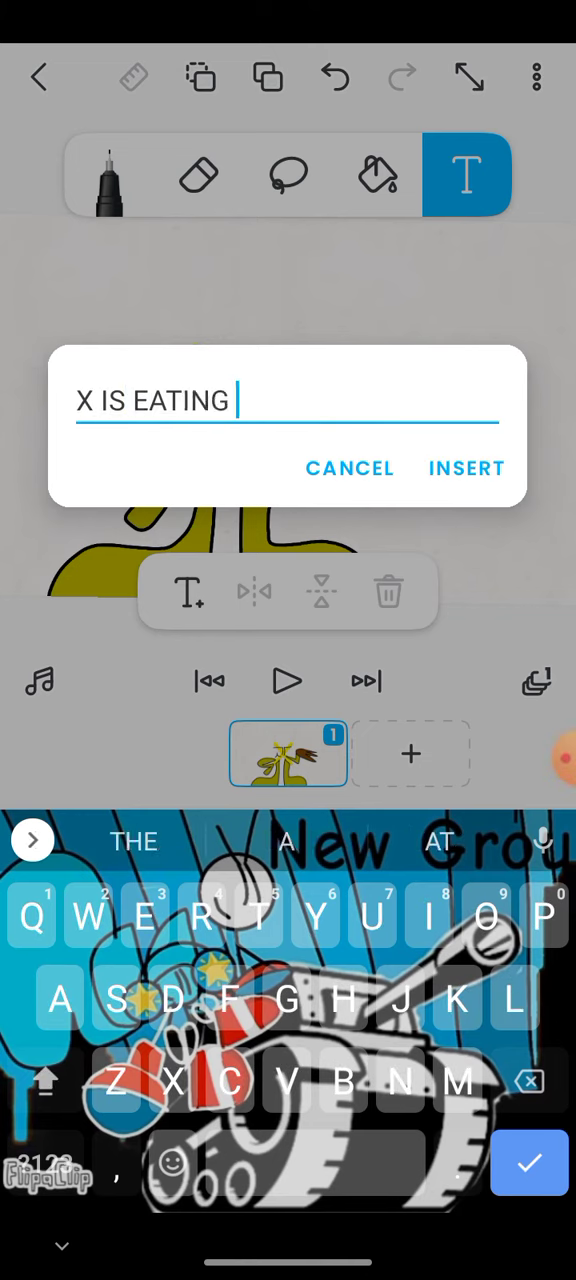
type("POOOP")
left_click(286, 840)
Insert the caption, shrink its text box twice, move it above the character, and deselect.
left_click(466, 468)
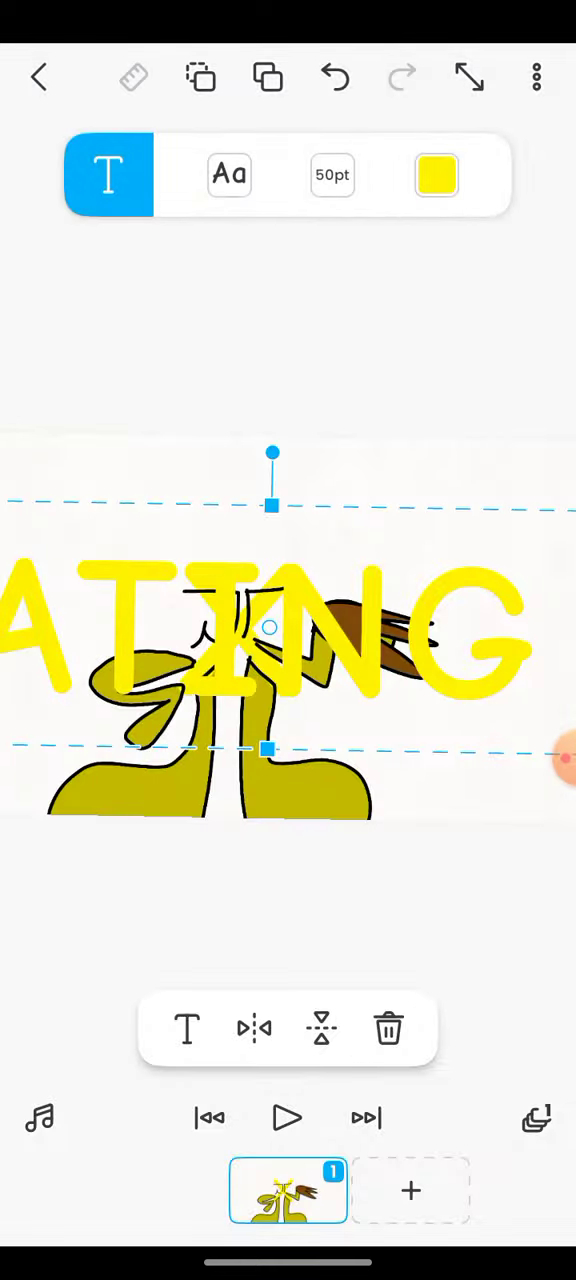
left_click_drag(500, 560, 330, 575)
scroll(200, 600, "up", 5)
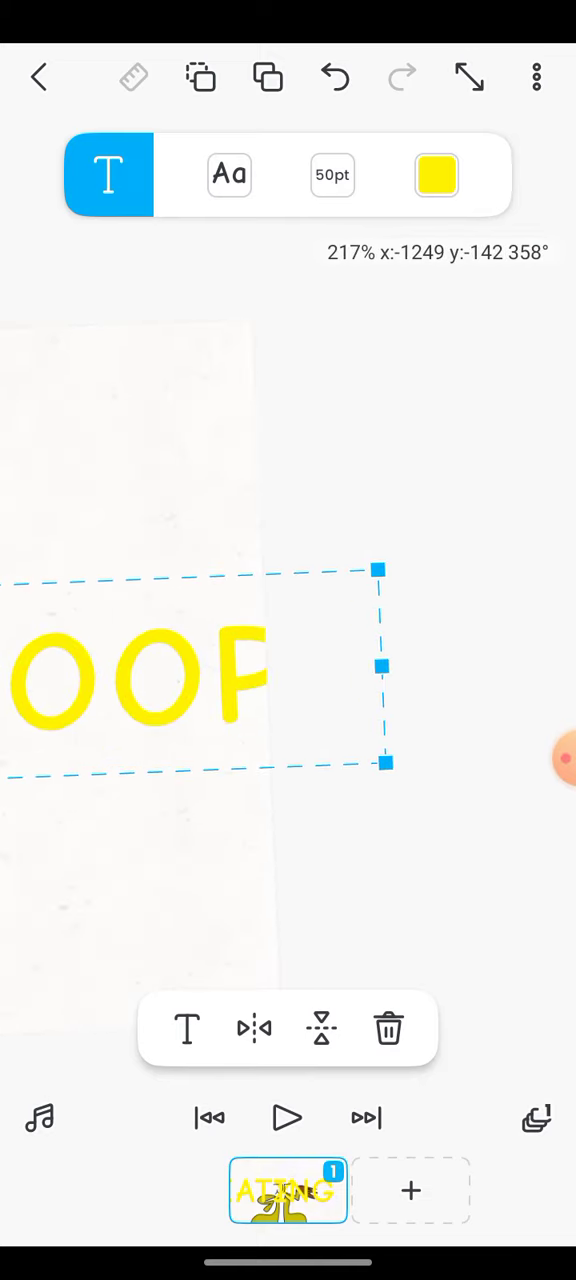
left_click_drag(378, 570, 305, 580)
scroll(288, 650, "down", 5)
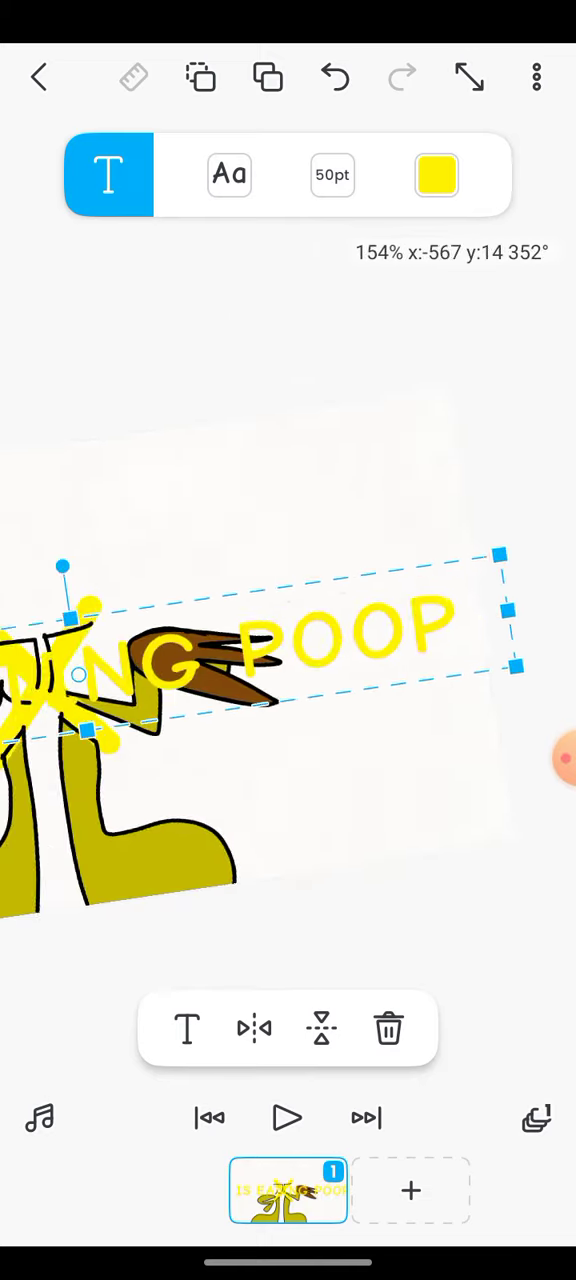
left_click_drag(300, 665, 300, 560)
left_click(288, 880)
scroll(288, 650, "down", 3)
scroll(288, 650, "up", 2)
Operate the screen recorder controls after finishing the caption.
left_click(200, 77)
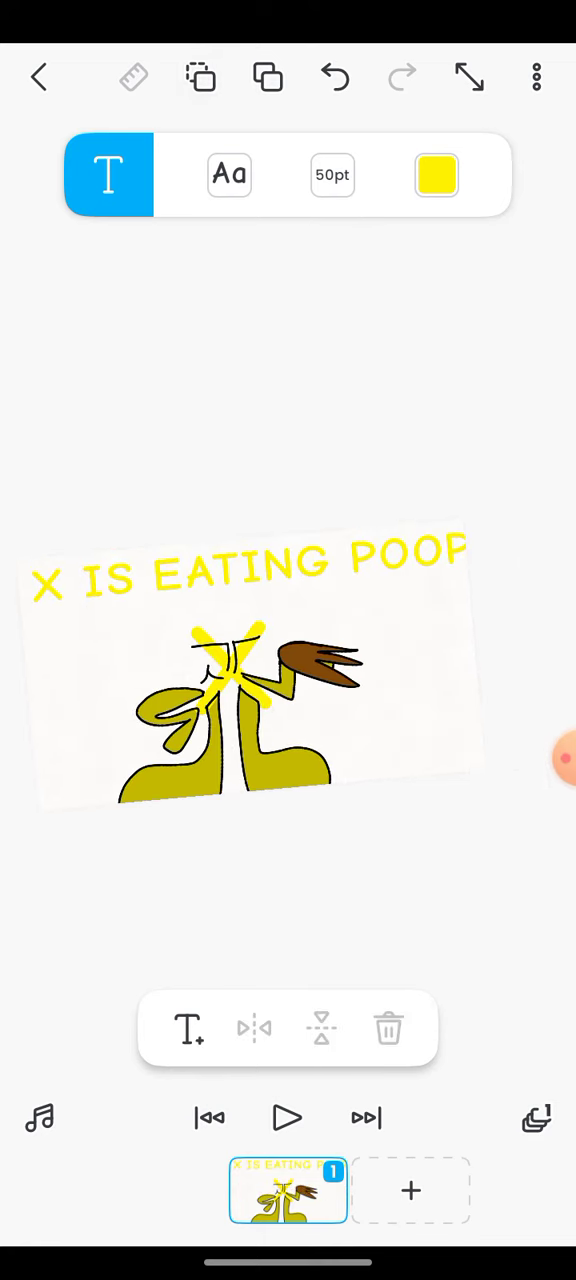
left_click(562, 758)
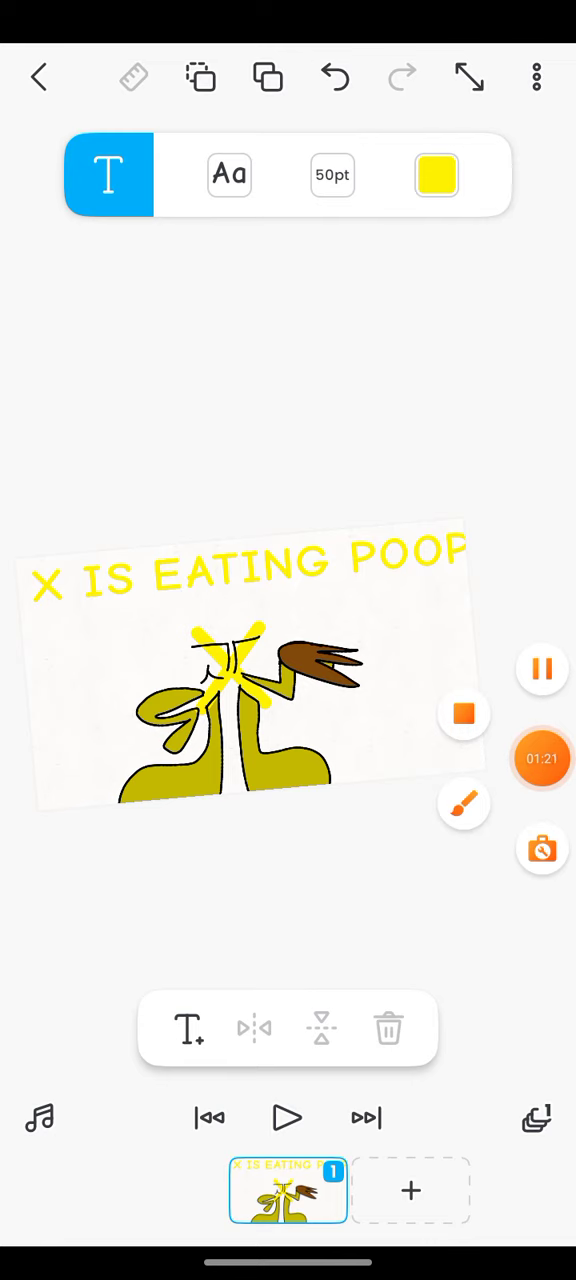
left_click(542, 758)
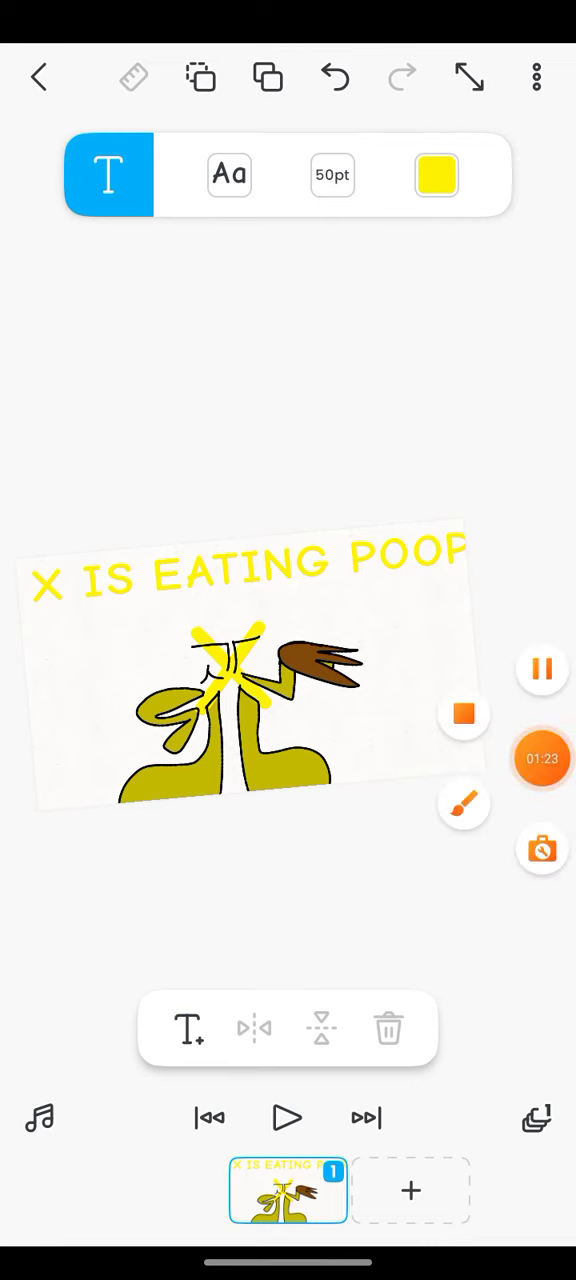